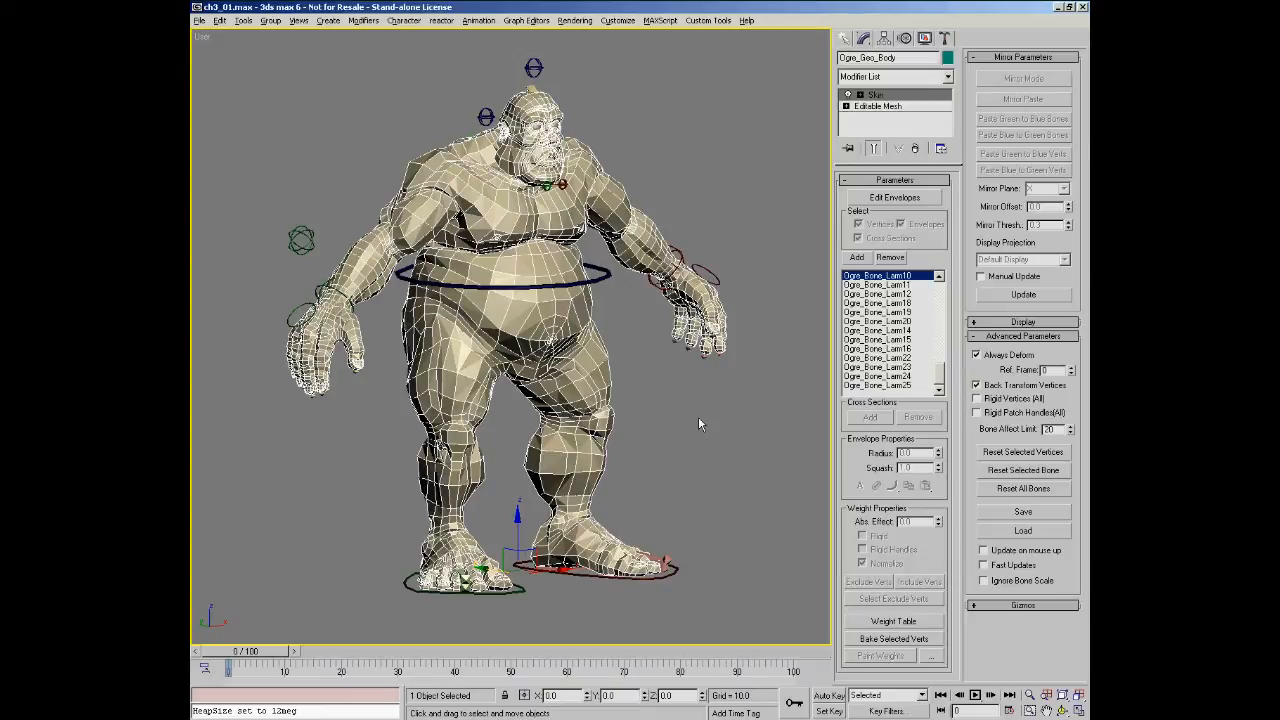
- Enter envelope editing for the Skin modifier and select the Ogre_Bone_Spine07 envelope at the waist
left_click(875, 94)
left_click(894, 197)
left_click(1029, 694)
left_click_drag(508, 330, 573, 312)
right_click(508, 285)
left_click(502, 303)
key("ctrl+r")
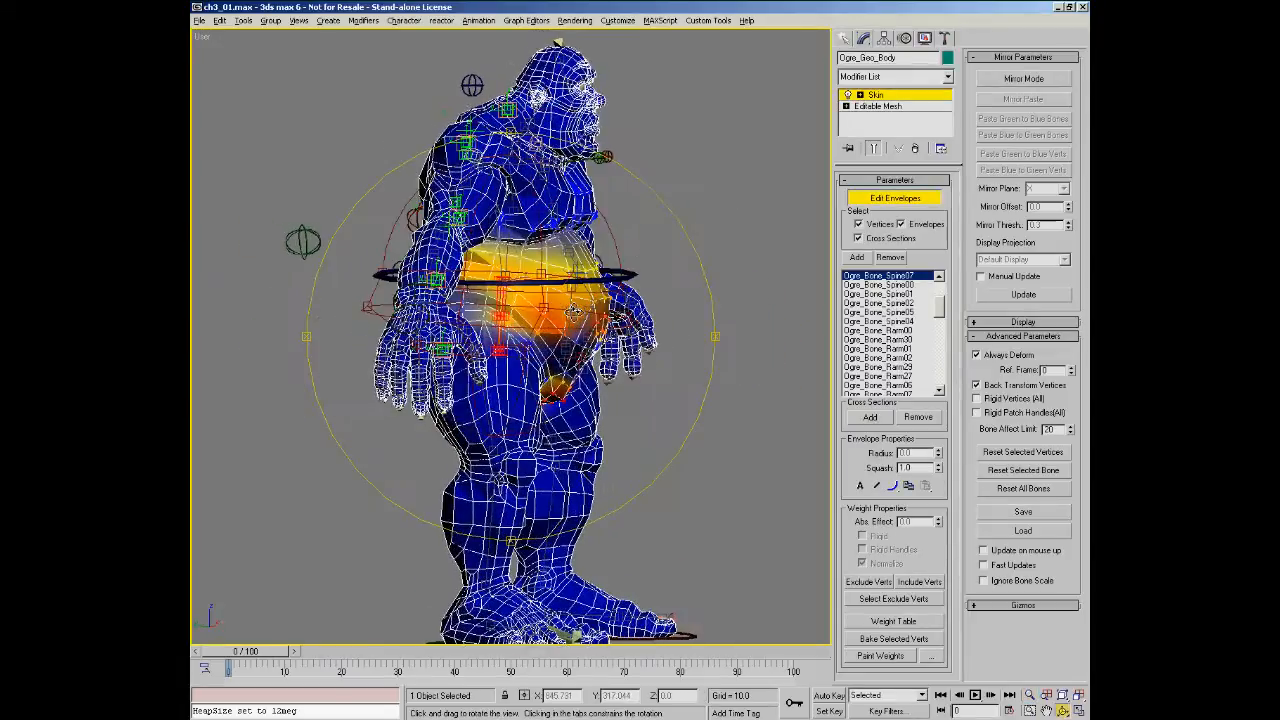
- Reduce the spine envelope's outer cross-section in front of the belly to a radius of about 23.47
middle_click_drag(573, 312, 632, 282, "ctrl+alt")
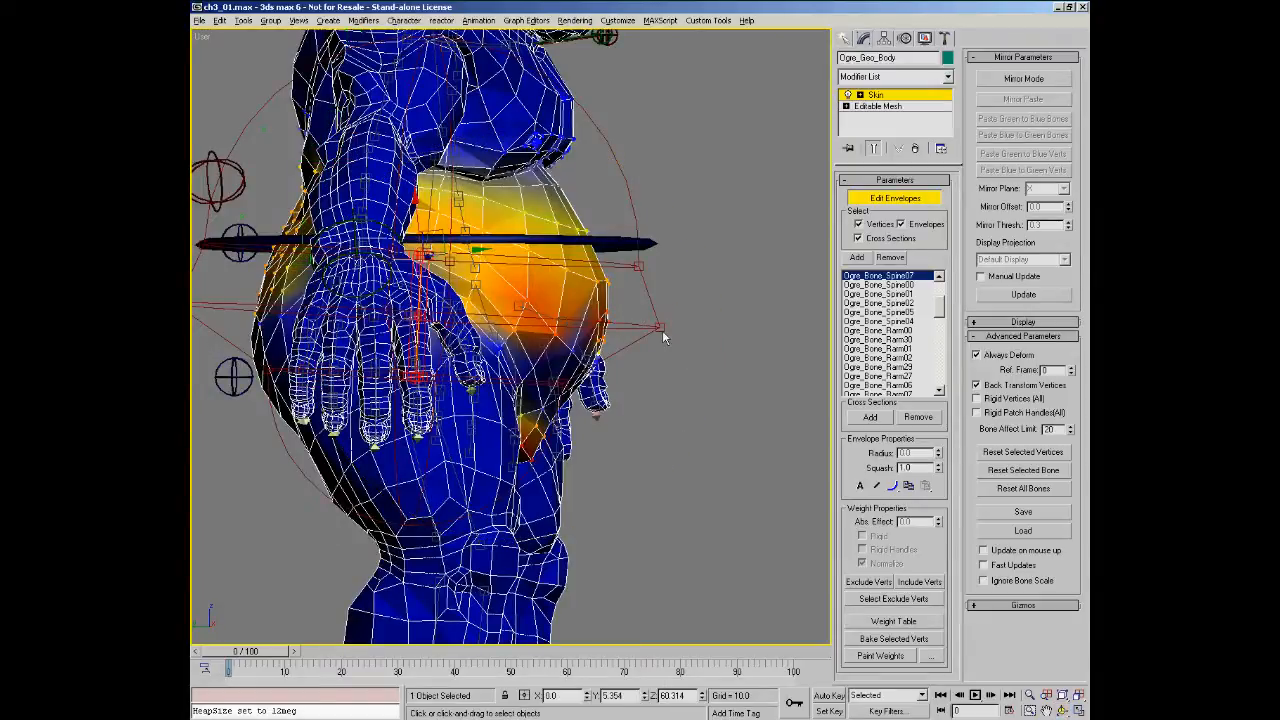
left_click(661, 328)
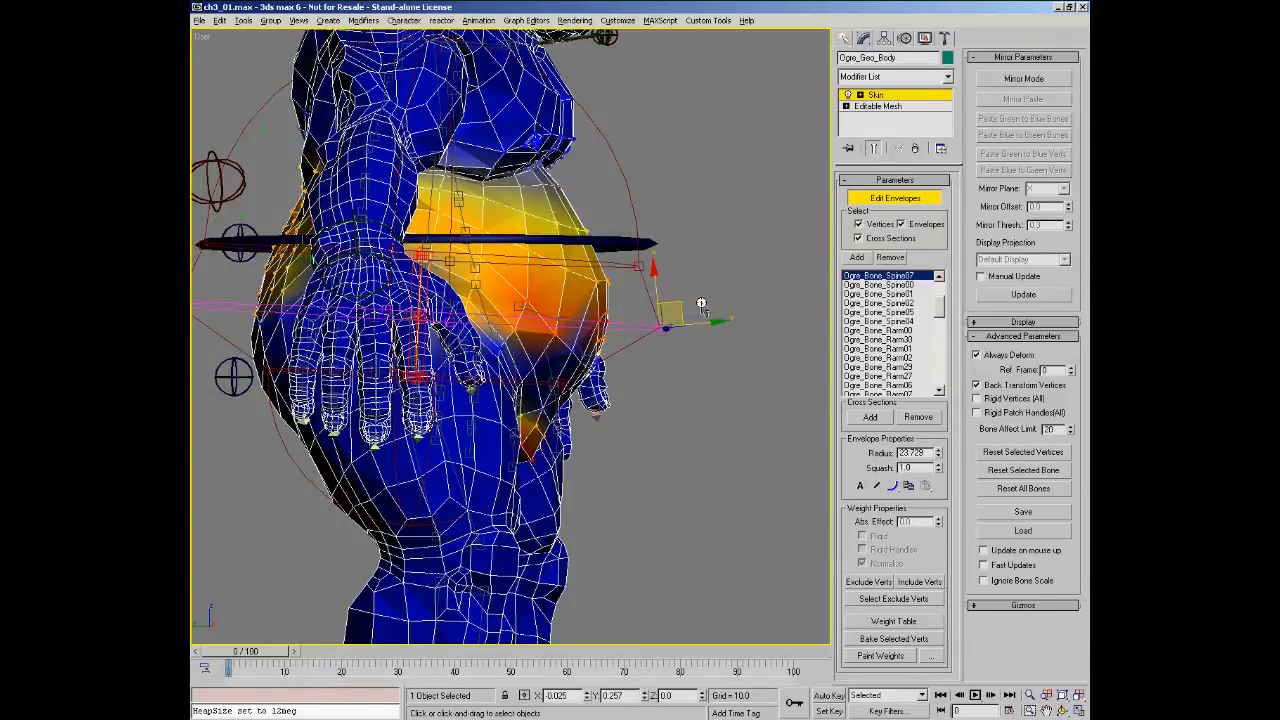
left_click_drag(702, 305, 671, 305)
- Examine the spine bone's weight colours around the belly, waist and groin from several angles
middle_click_drag(554, 330, 547, 297, "alt")
scroll(563, 280, "down", 2)
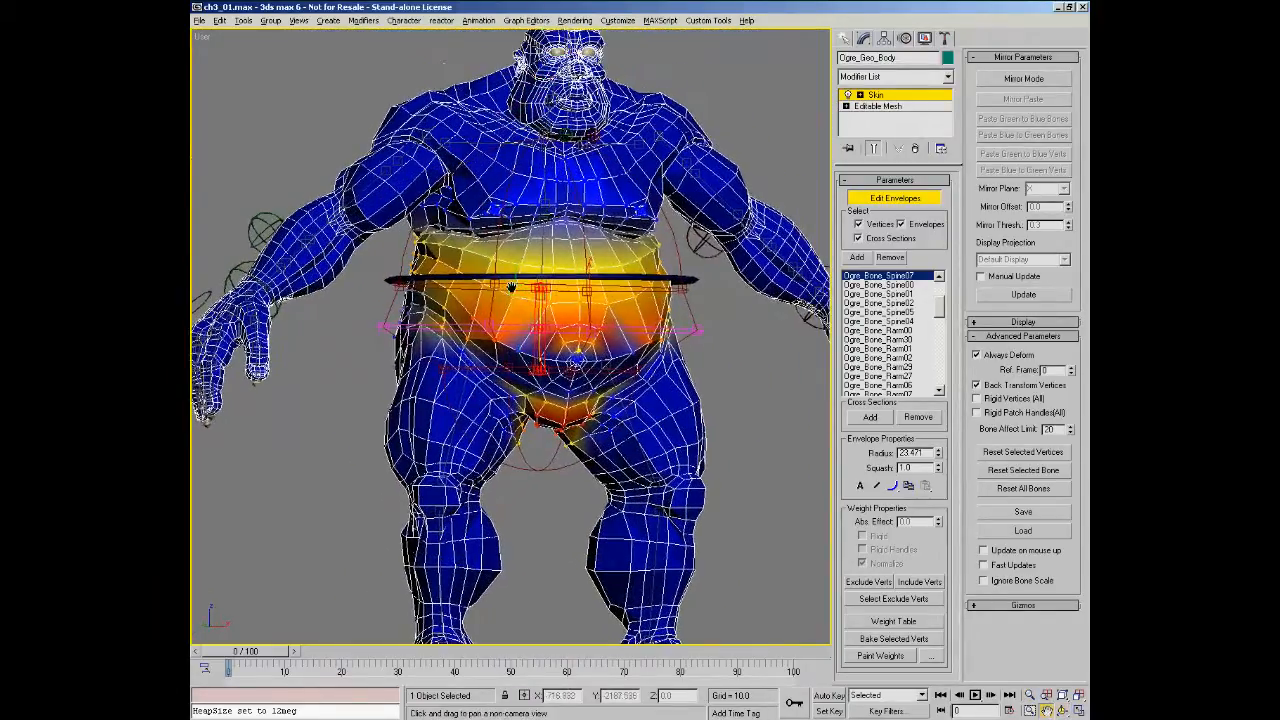
middle_click_drag(573, 355, 440, 264, "alt")
middle_click_drag(528, 230, 541, 247)
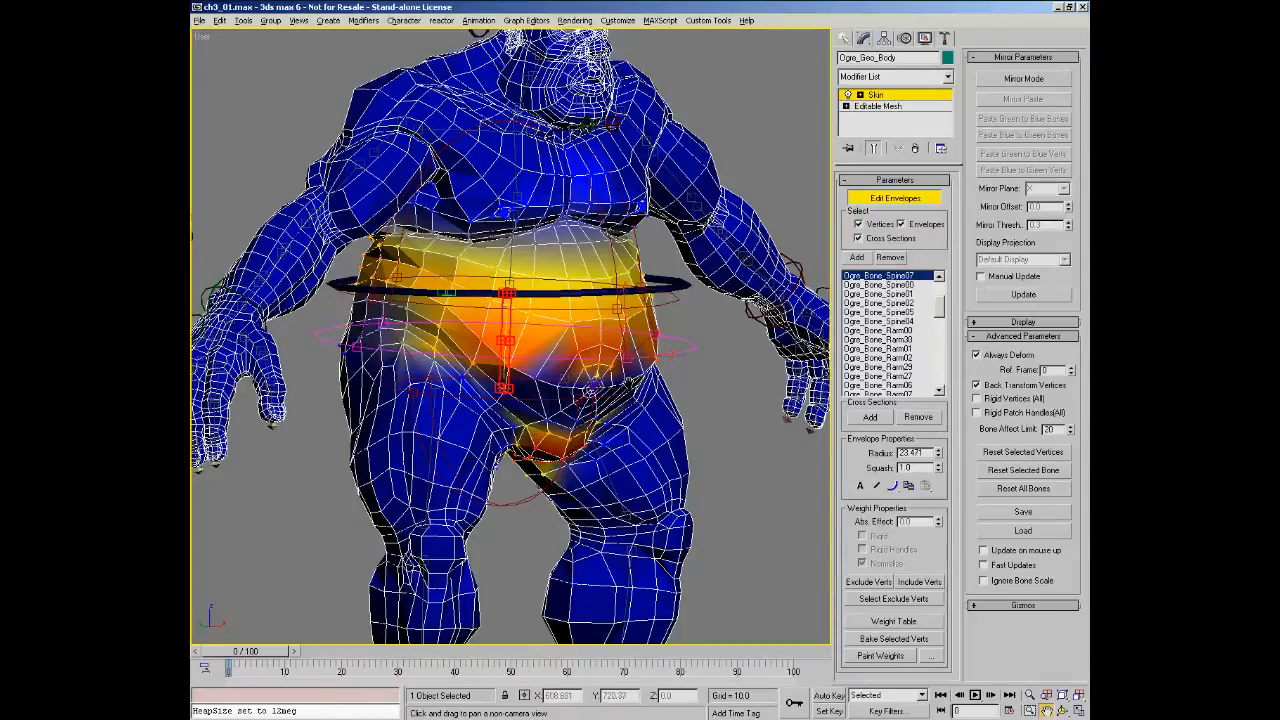
middle_click_drag(609, 401, 531, 345, "alt")
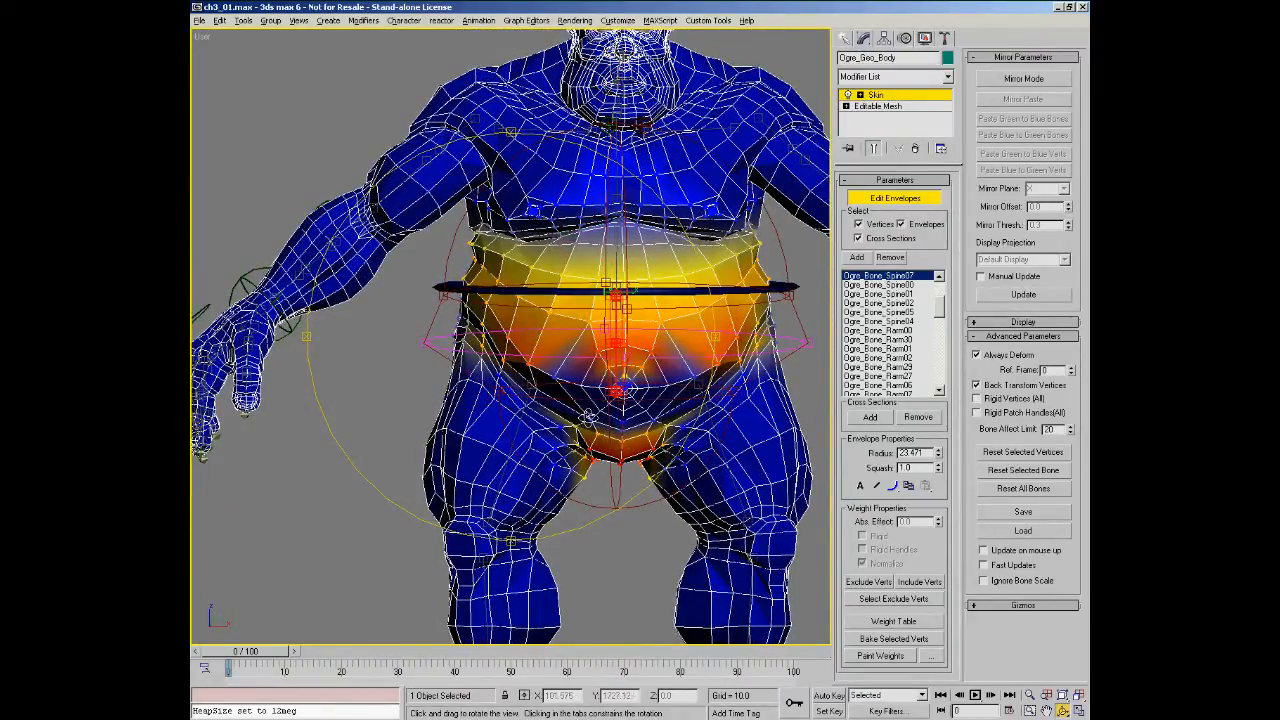
middle_click_drag(589, 410, 620, 412, "alt")
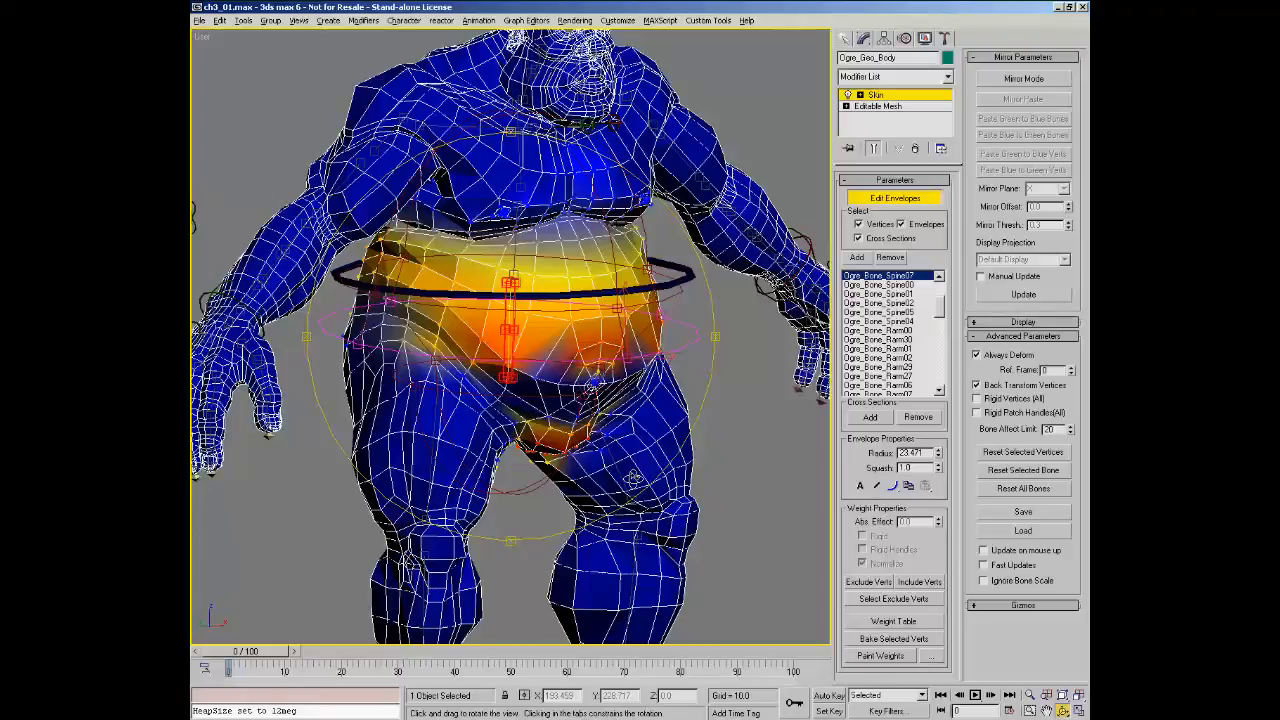
left_click_drag(525, 357, 530, 367)
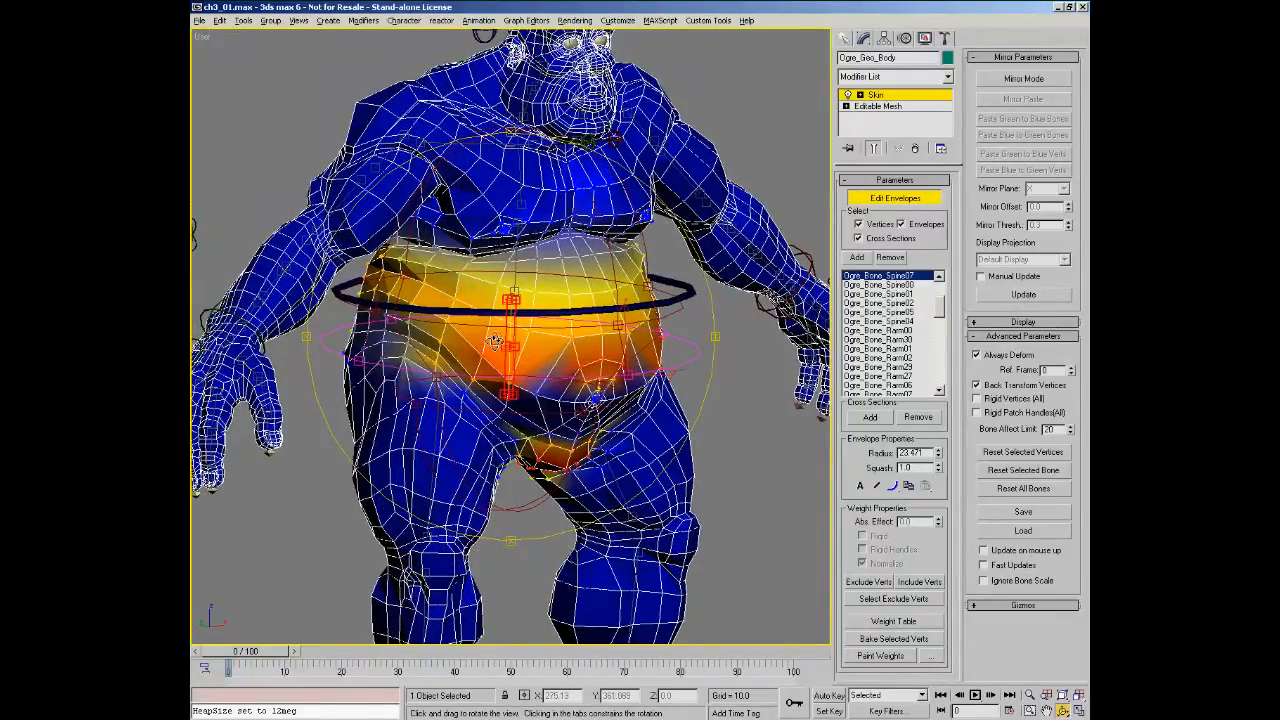
scroll(517, 347, "down", 5)
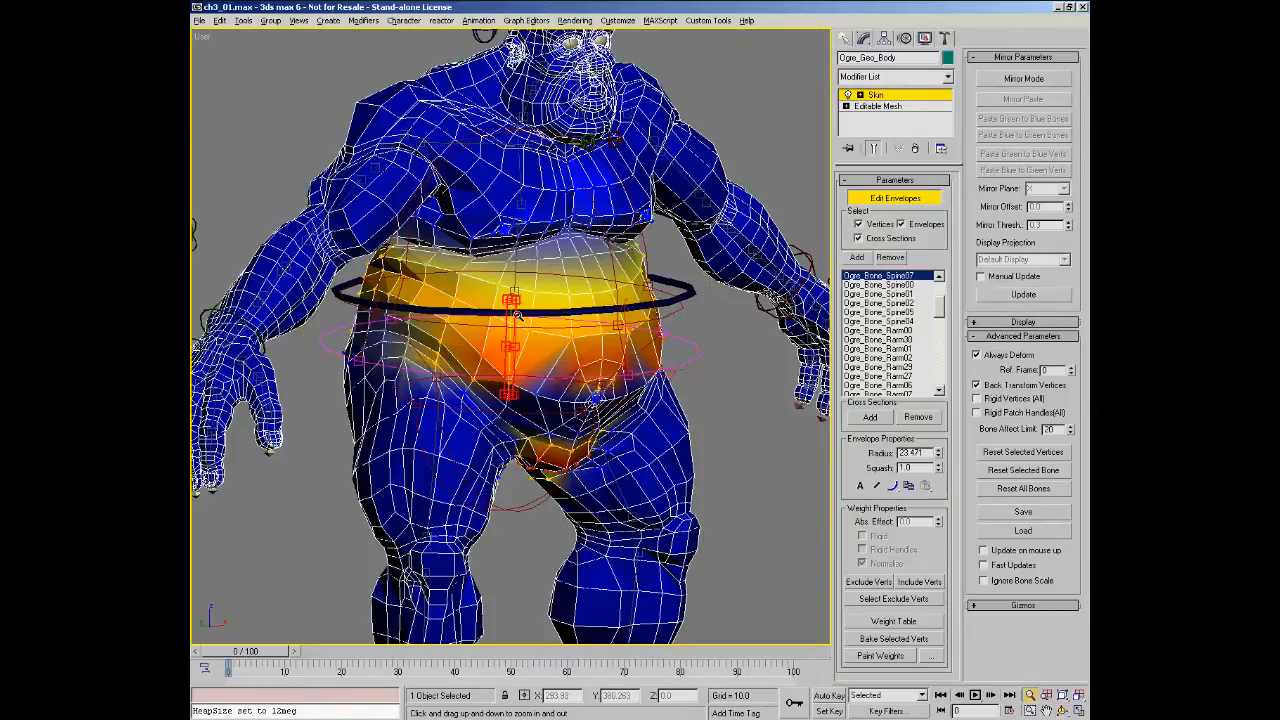
middle_click_drag(522, 346, 533, 296)
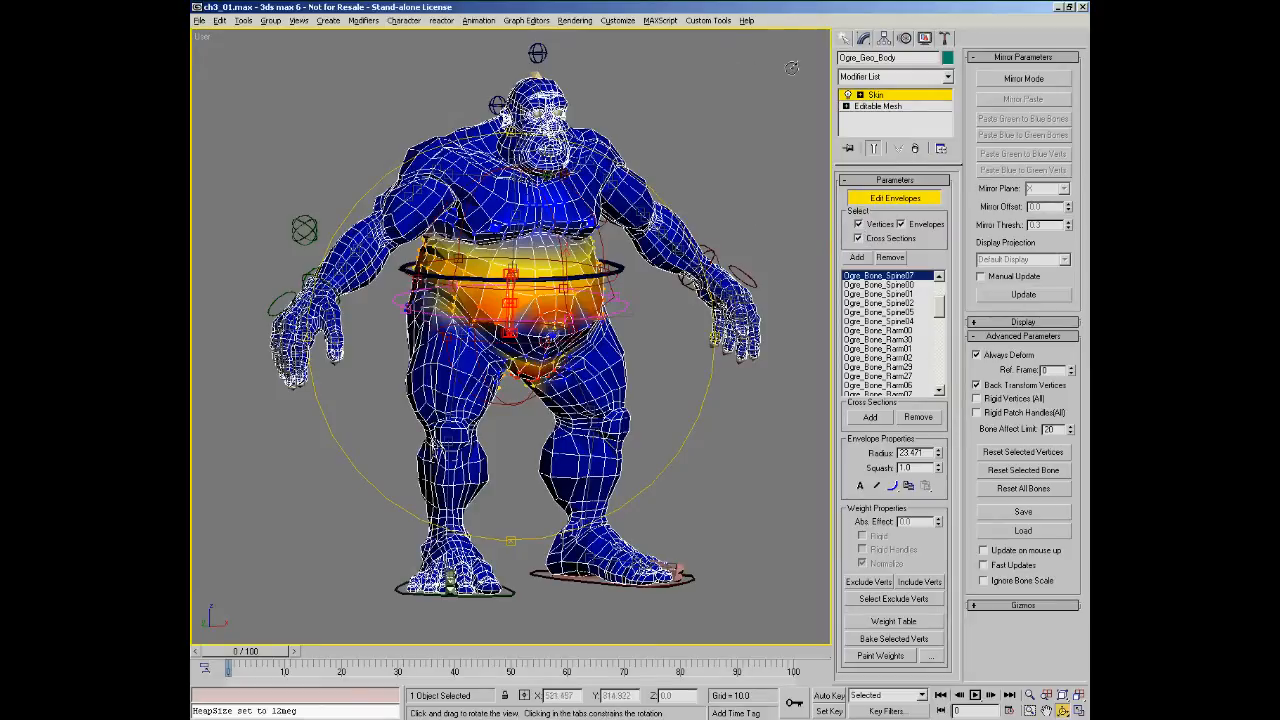
- Select all vertices of the ogre's body with a freehand selection region around the whole figure
key("w")
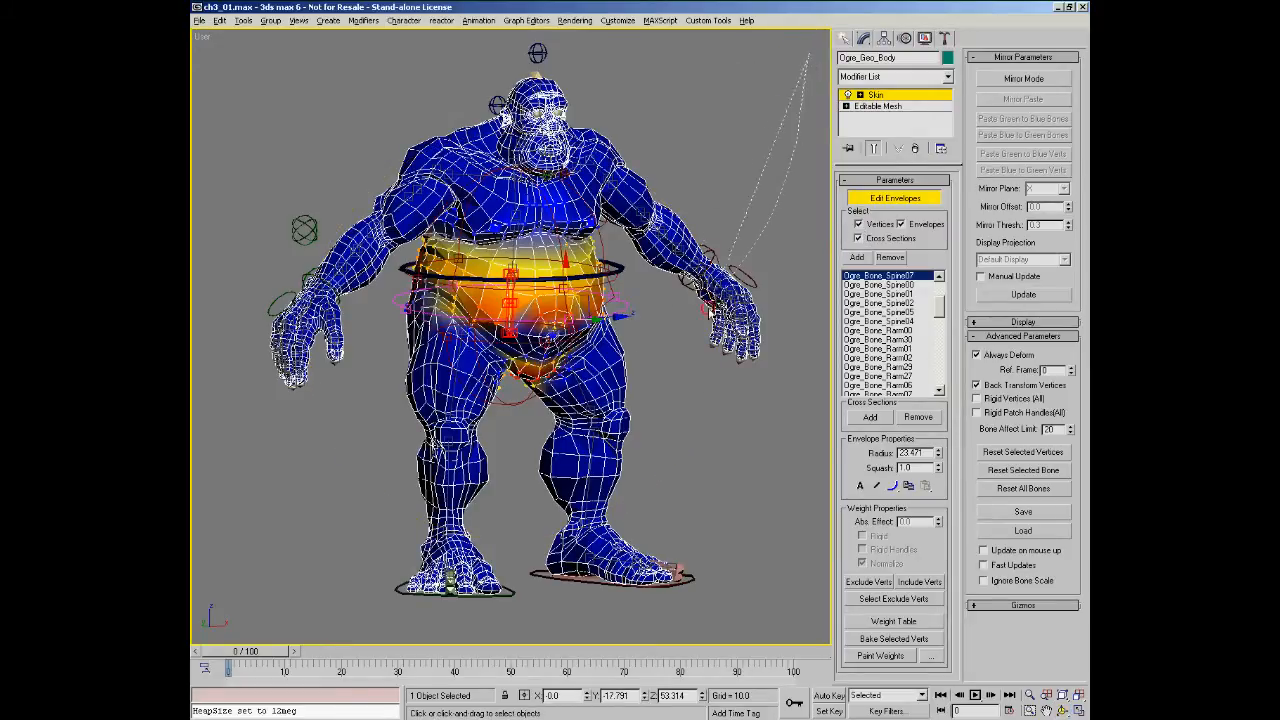
mouse_move(738, 68)
left_mouse_down()
mouse_move(260, 132)
mouse_move(195, 311)
mouse_move(682, 698)
mouse_move(853, 368)
mouse_move(727, 71)
left_mouse_up()
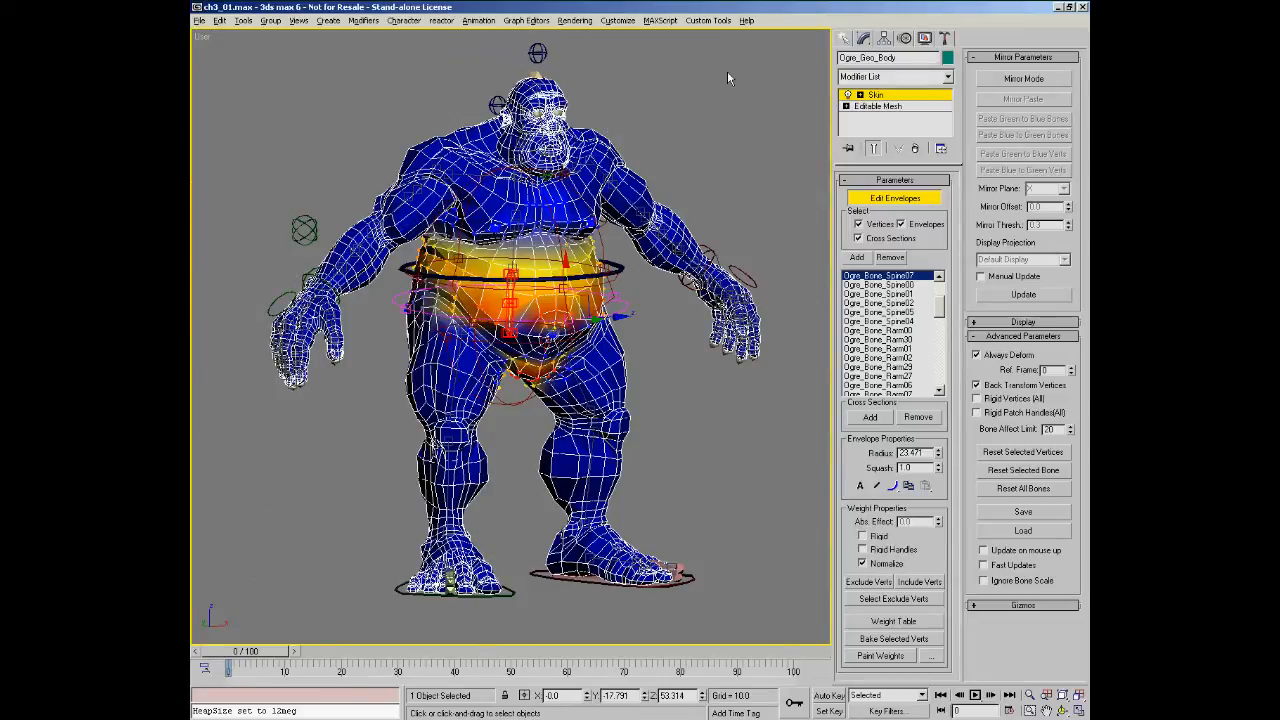
key("ctrl+r")
left_click_drag(604, 342, 524, 345)
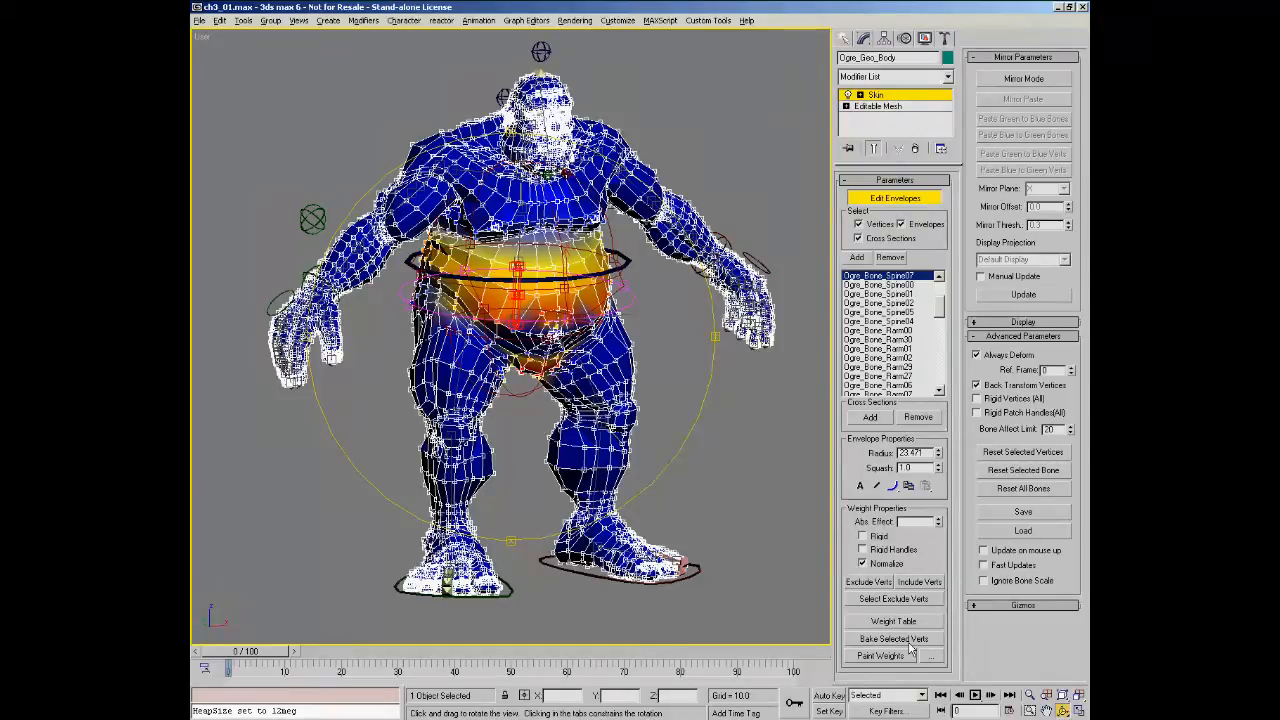
- Try adjusting the spine envelope's outer belly cross-section while all body vertices are selected
left_click_drag(690, 396, 683, 382)
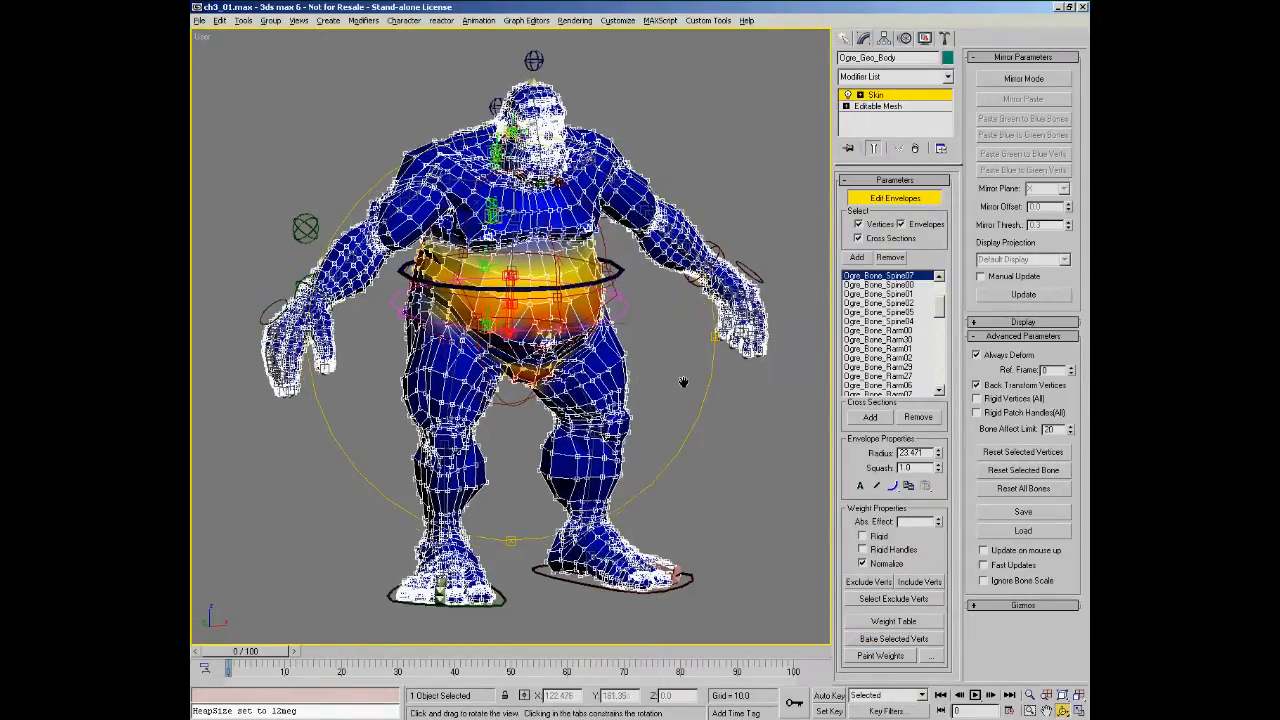
left_click_drag(604, 360, 642, 351)
key("alt+z")
left_click_drag(500, 590, 464, 451)
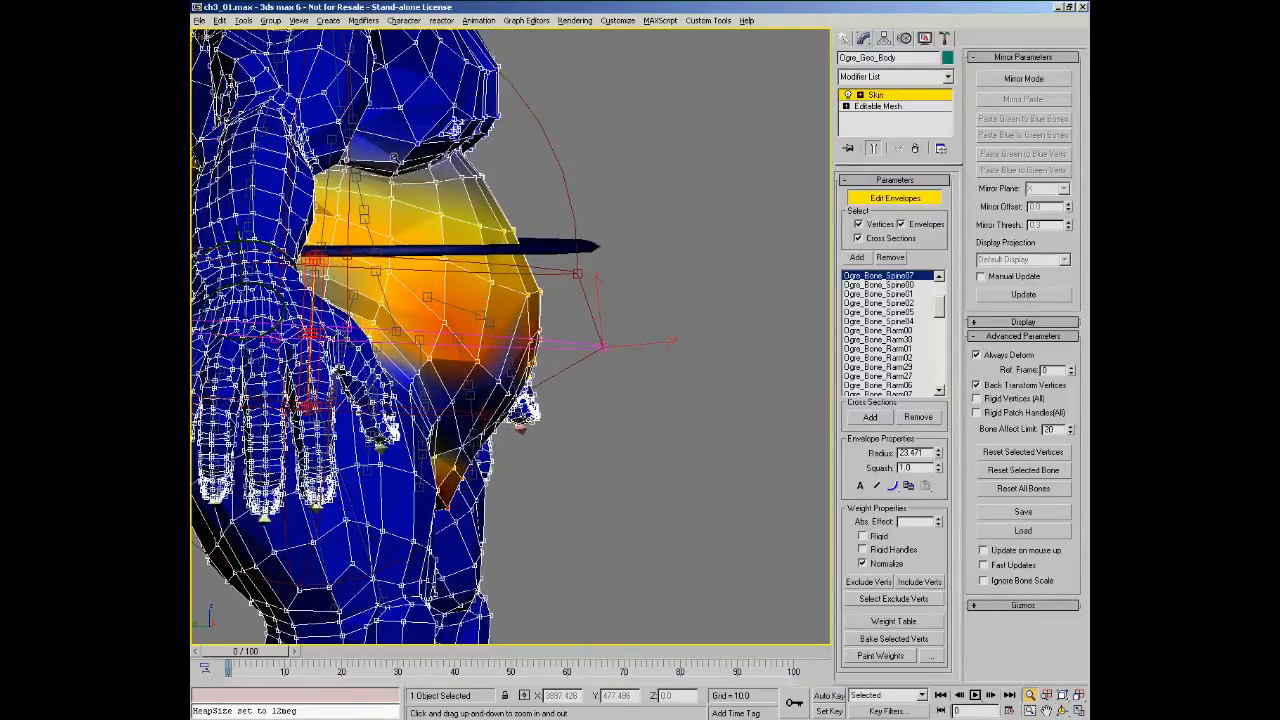
right_click(590, 339)
left_click_drag(615, 328, 574, 364)
right_click(612, 337)
key("alt+z")
middle_click_drag(580, 343, 601, 293, "alt")
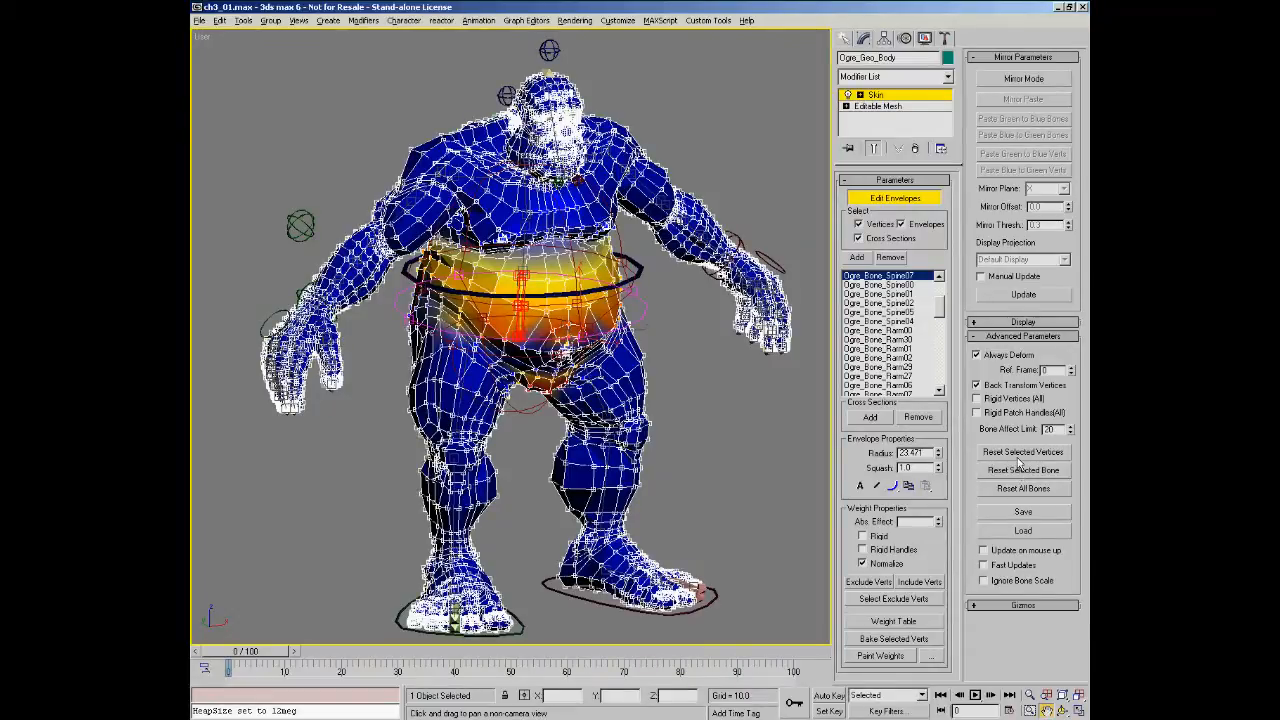
- Try widening the spine envelope's outer cross-section to a radius of about 26.55, and undo the change
middle_click_drag(490, 348, 592, 260, "alt")
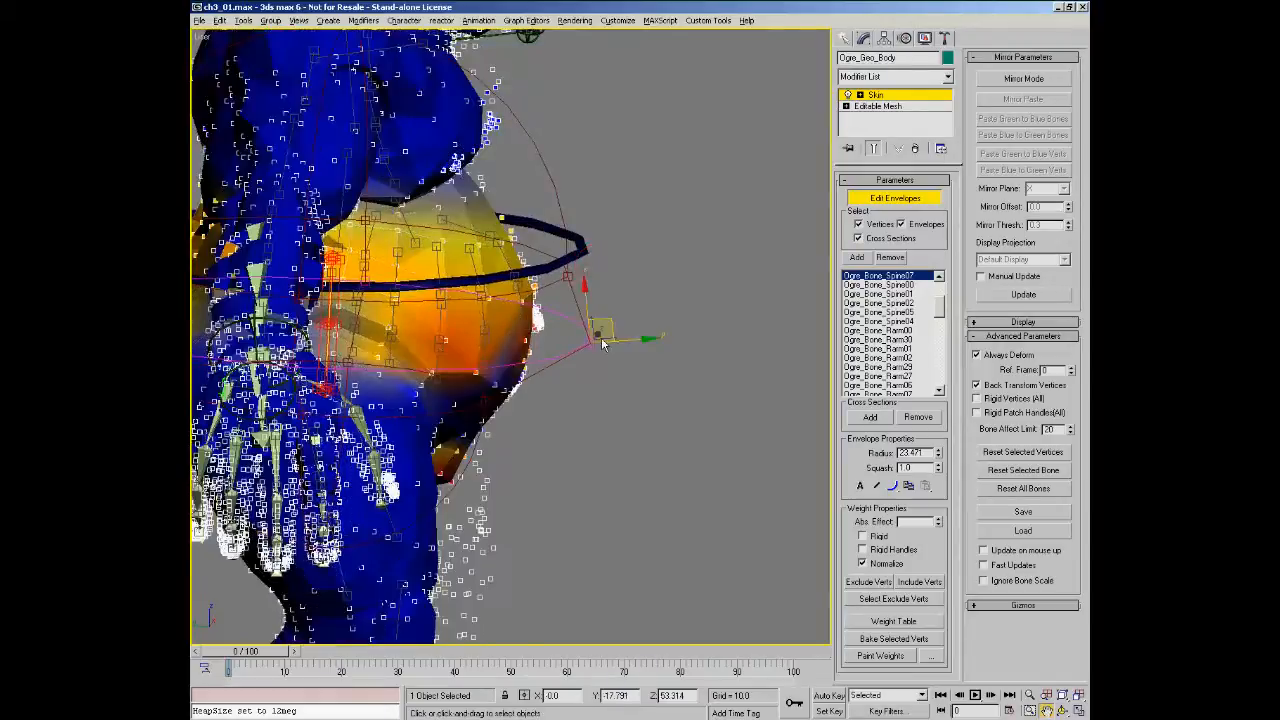
left_click_drag(609, 326, 656, 306)
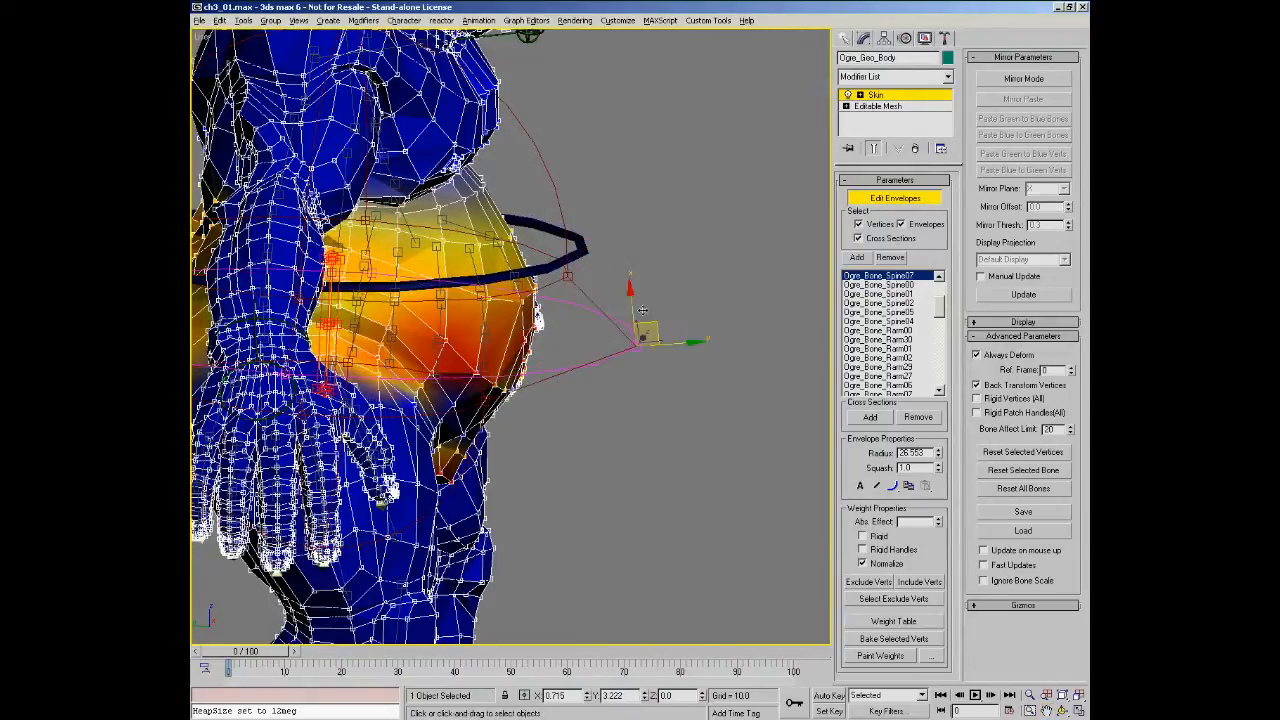
key("ctrl+z")
middle_click_drag(537, 306, 506, 327, "ctrl+alt")
- Bake the weights of all selected body vertices and clear the vertex selection
left_click(506, 327)
mouse_move(707, 88)
left_mouse_down()
mouse_move(530, 56)
mouse_move(292, 228)
mouse_move(278, 530)
mouse_move(594, 645)
mouse_move(823, 457)
mouse_move(744, 126)
left_mouse_up()
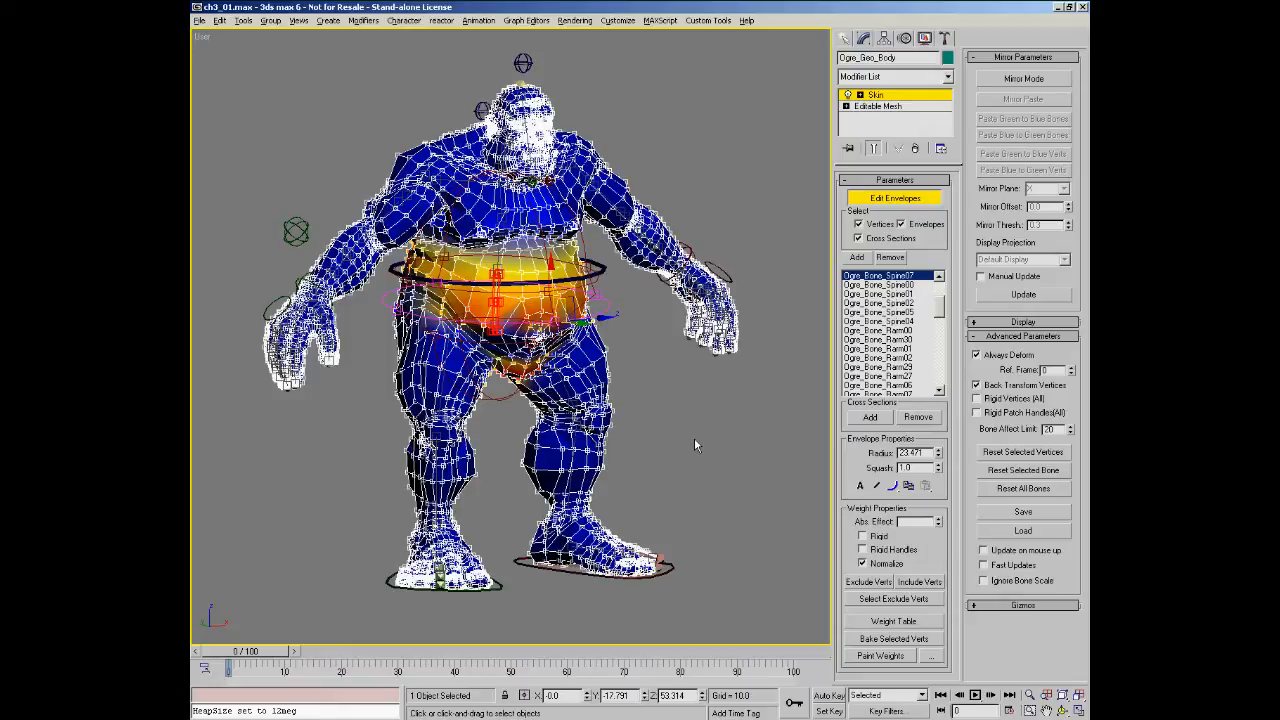
left_click(879, 638)
middle_click_drag(518, 233, 529, 311)
scroll(537, 218, "up", 4)
middle_click_drag(511, 431, 517, 370)
middle_click_drag(255, 245, 283, 120, "alt")
middle_click_drag(583, 258, 637, 262, "alt")
left_click(691, 371)
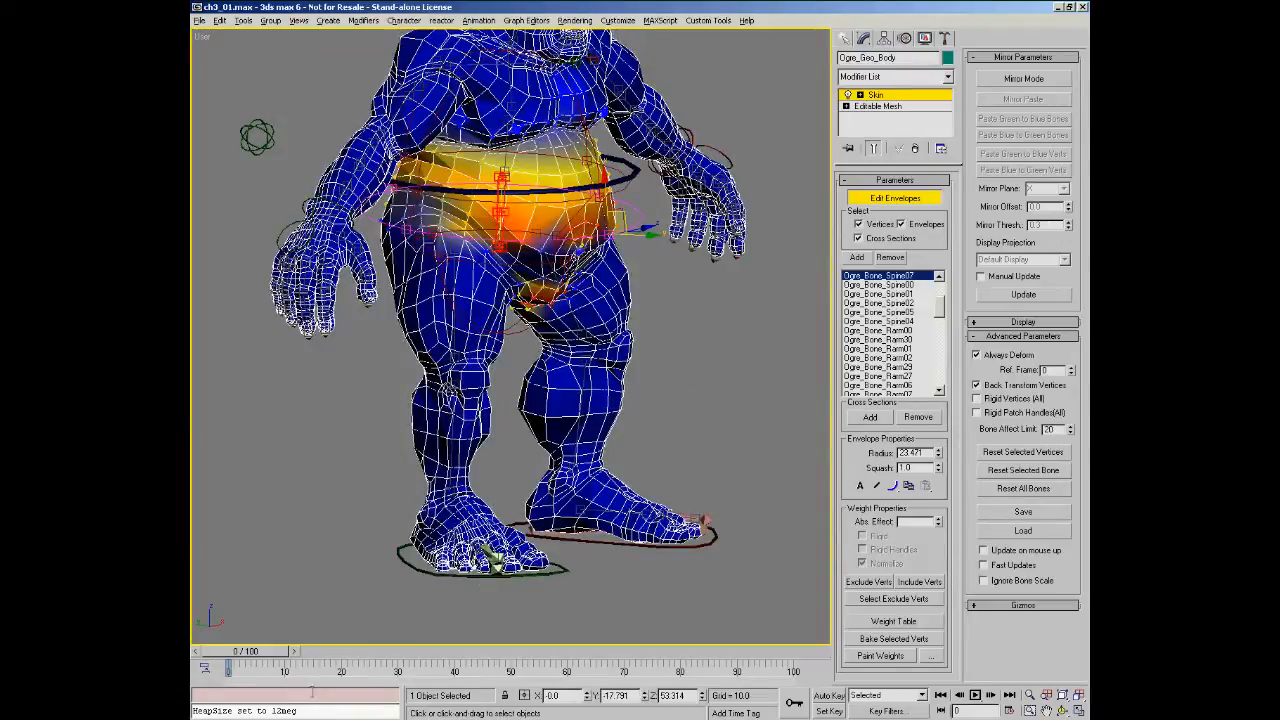
- Scrub the animation to frame 10 and examine how the right elbow deforms
left_click_drag(266, 652, 316, 652)
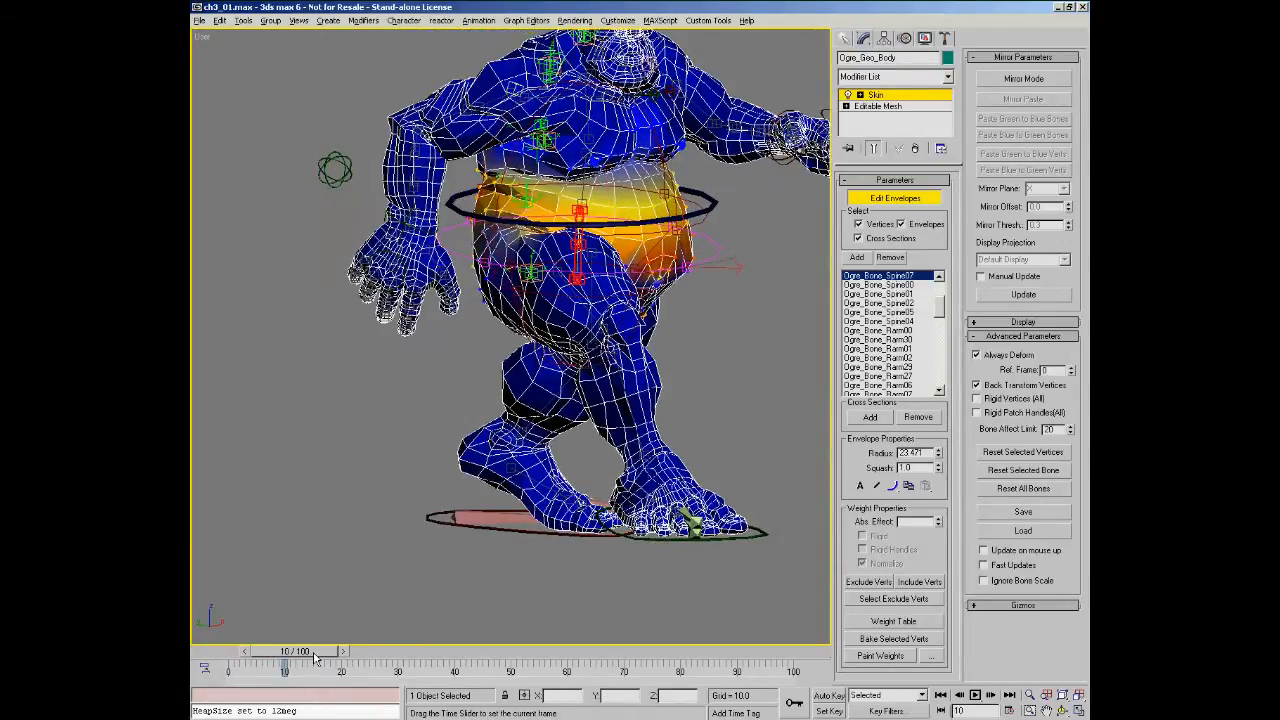
middle_click_drag(546, 557, 695, 555, "alt")
middle_click_drag(706, 391, 628, 382, "alt")
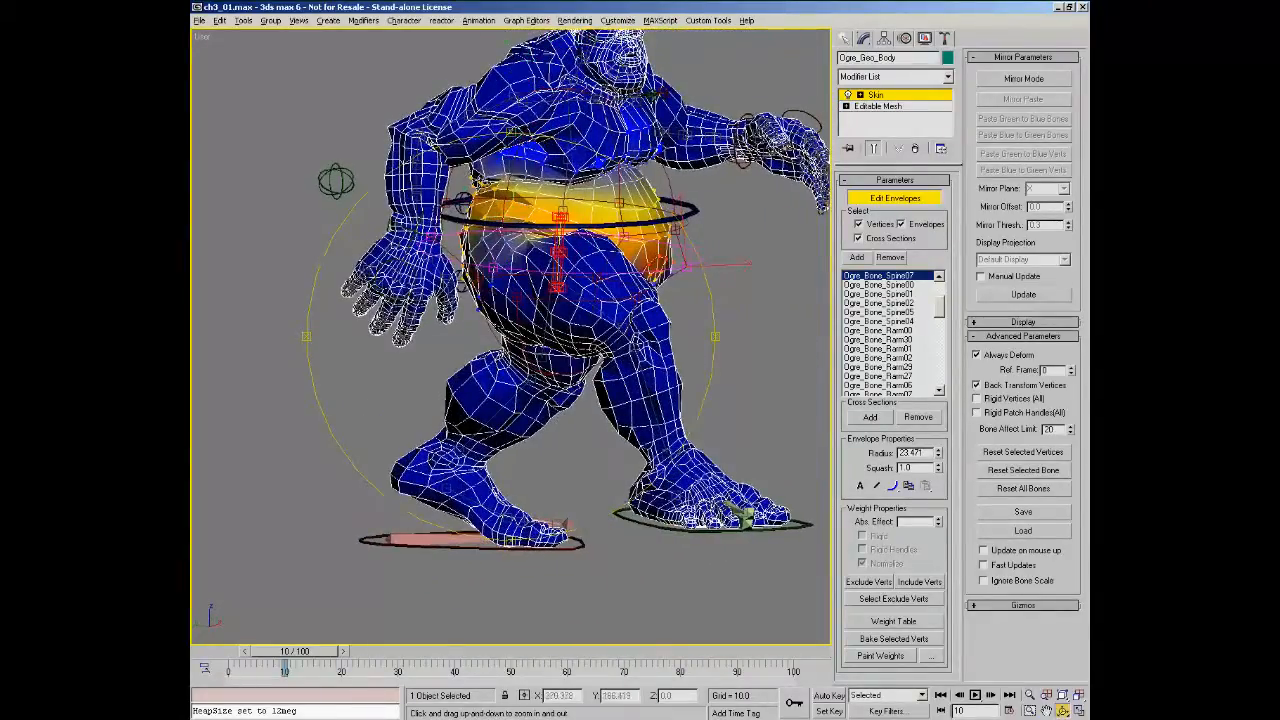
middle_click_drag(452, 128, 452, 67, "ctrl+alt")
middle_click_drag(434, 125, 429, 198)
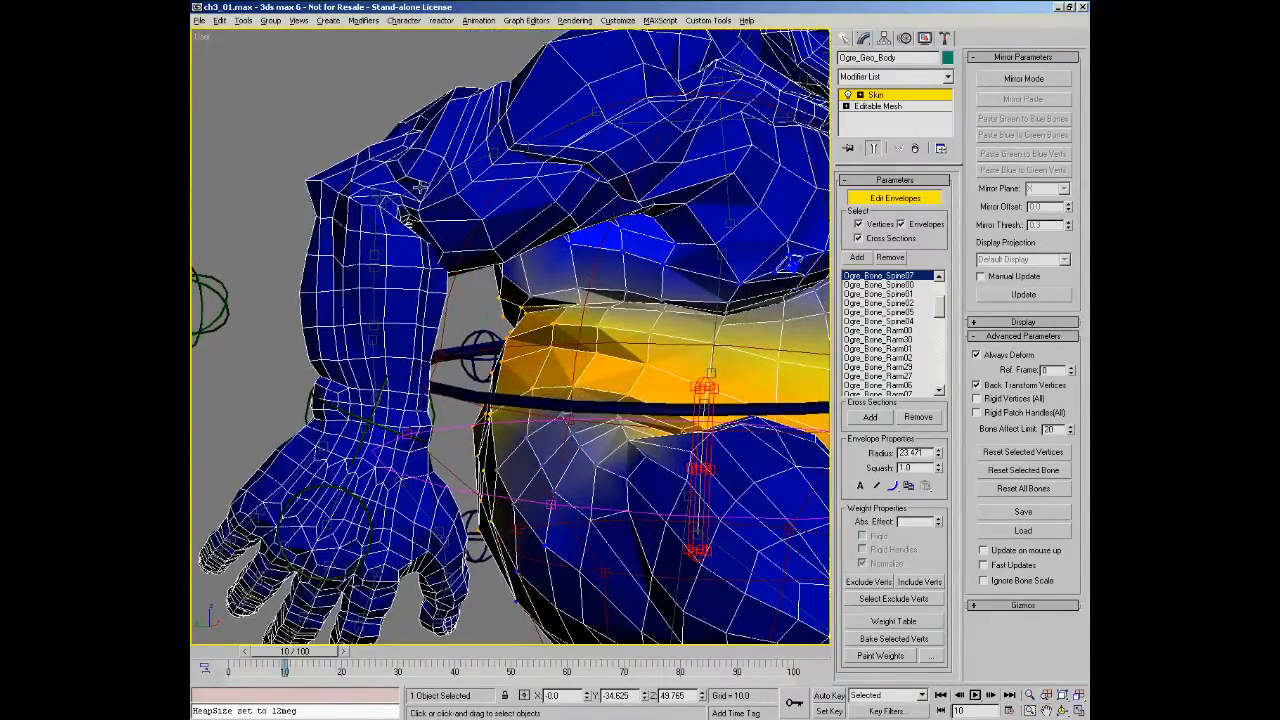
- Select the Ogre_Bone_Rarm01 envelope on the right upper arm and set the animation to frame 3
left_click(421, 187)
middle_click_drag(430, 316, 443, 238, "alt")
left_click_drag(297, 655, 252, 655)
middle_click_drag(420, 300, 570, 392)
middle_click_drag(570, 392, 570, 386, "ctrl+alt")
middle_click_drag(745, 276, 740, 240, "ctrl+alt")
middle_click_drag(449, 283, 618, 381)
middle_click_drag(618, 381, 531, 354, "alt")
middle_click_drag(405, 393, 394, 340)
mouse_move(247, 657)
left_mouse_down()
mouse_move(270, 660)
mouse_move(261, 655)
left_mouse_up()
middle_click_drag(482, 346, 558, 366, "alt")
key("alt+z")
left_click_drag(617, 298, 395, 573)
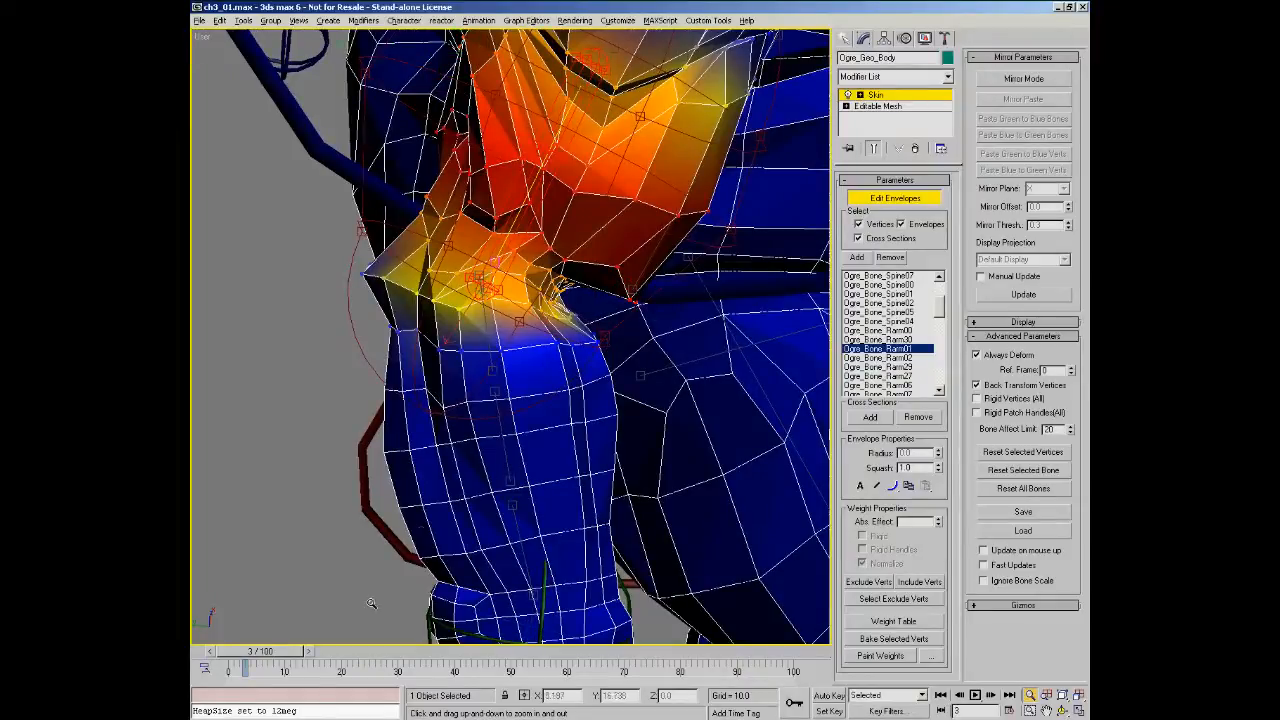
- Scrub from frame 4 to frame 7 and examine the creased inner right elbow from several angles
mouse_move(275, 653)
left_mouse_down()
mouse_move(248, 653)
mouse_move(277, 653)
left_mouse_up()
key("ctrl+r")
left_click_drag(569, 318, 566, 272)
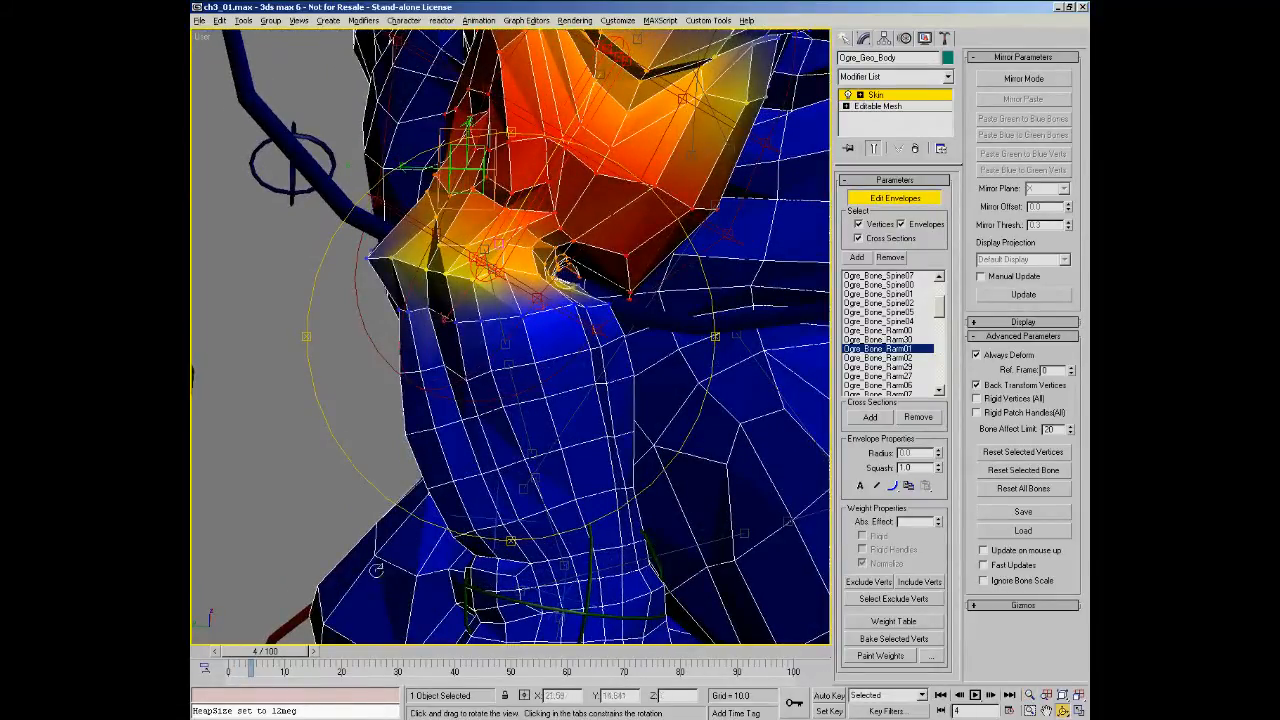
left_click_drag(290, 657, 307, 640)
key("ctrl+r")
left_click_drag(560, 423, 535, 234)
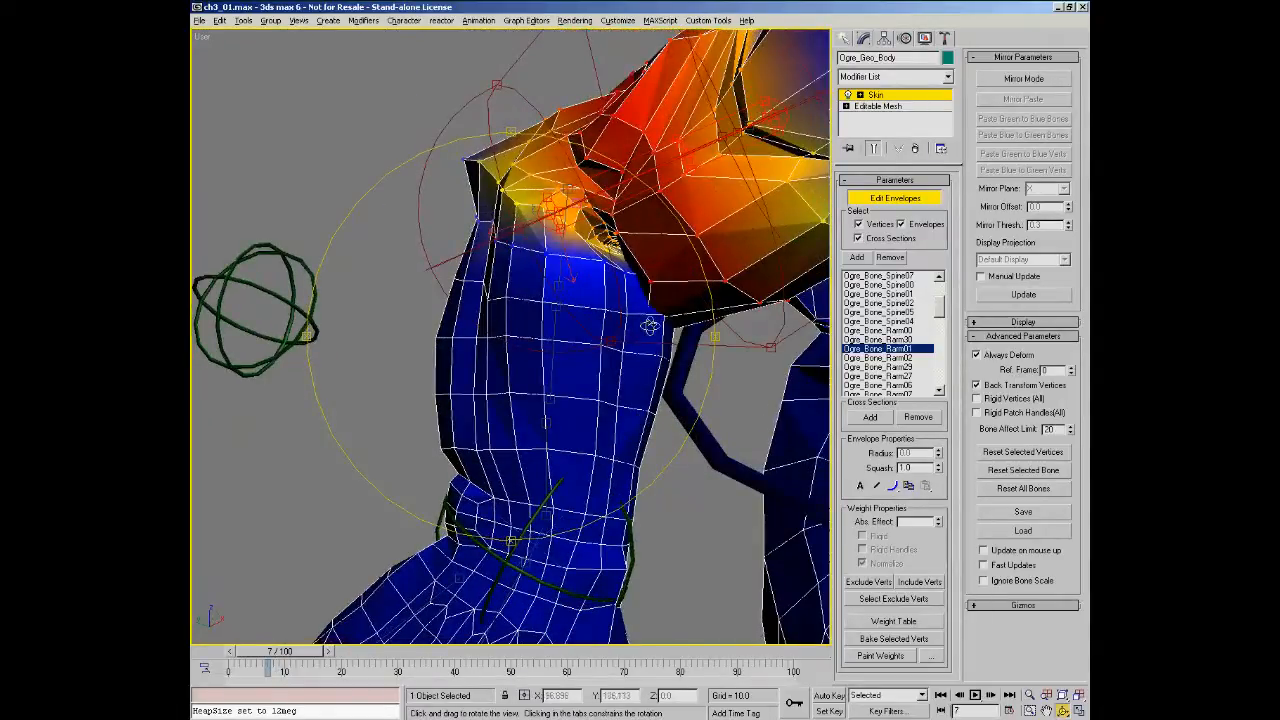
left_click_drag(580, 334, 400, 311)
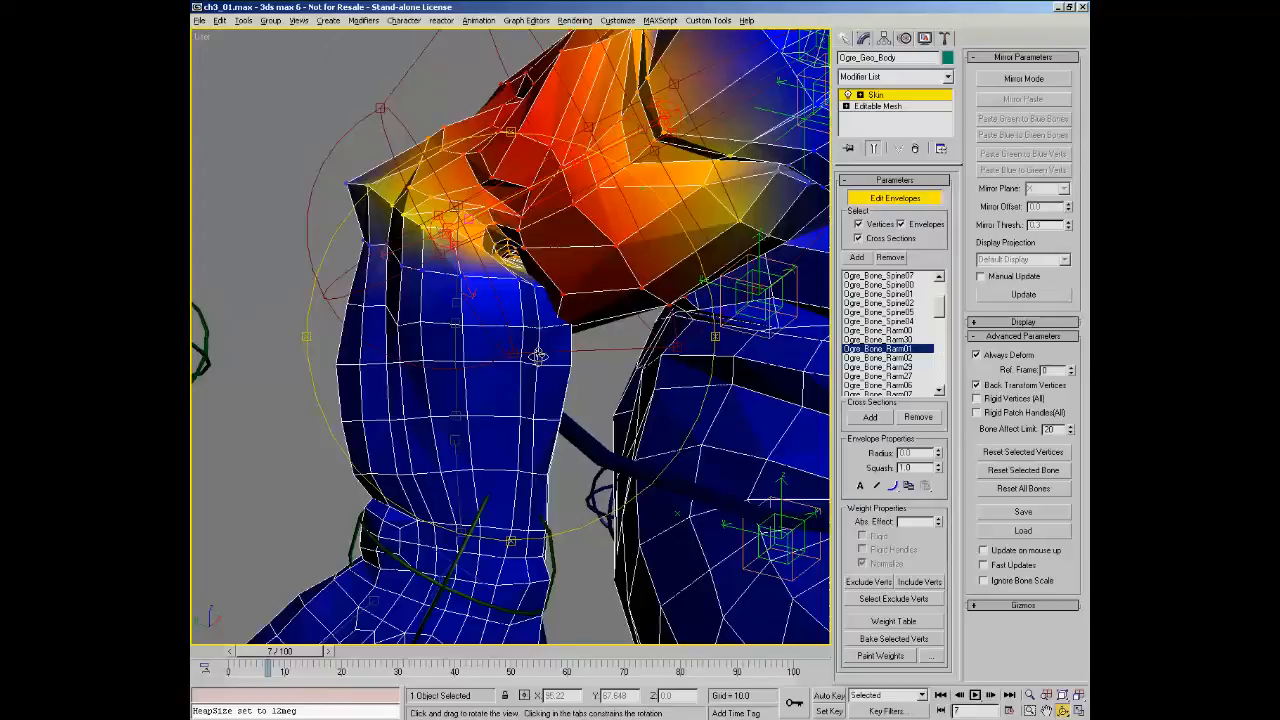
left_click_drag(509, 321, 428, 300)
left_click_drag(553, 382, 489, 371)
left_click_drag(568, 405, 523, 296)
left_click_drag(552, 213, 533, 337)
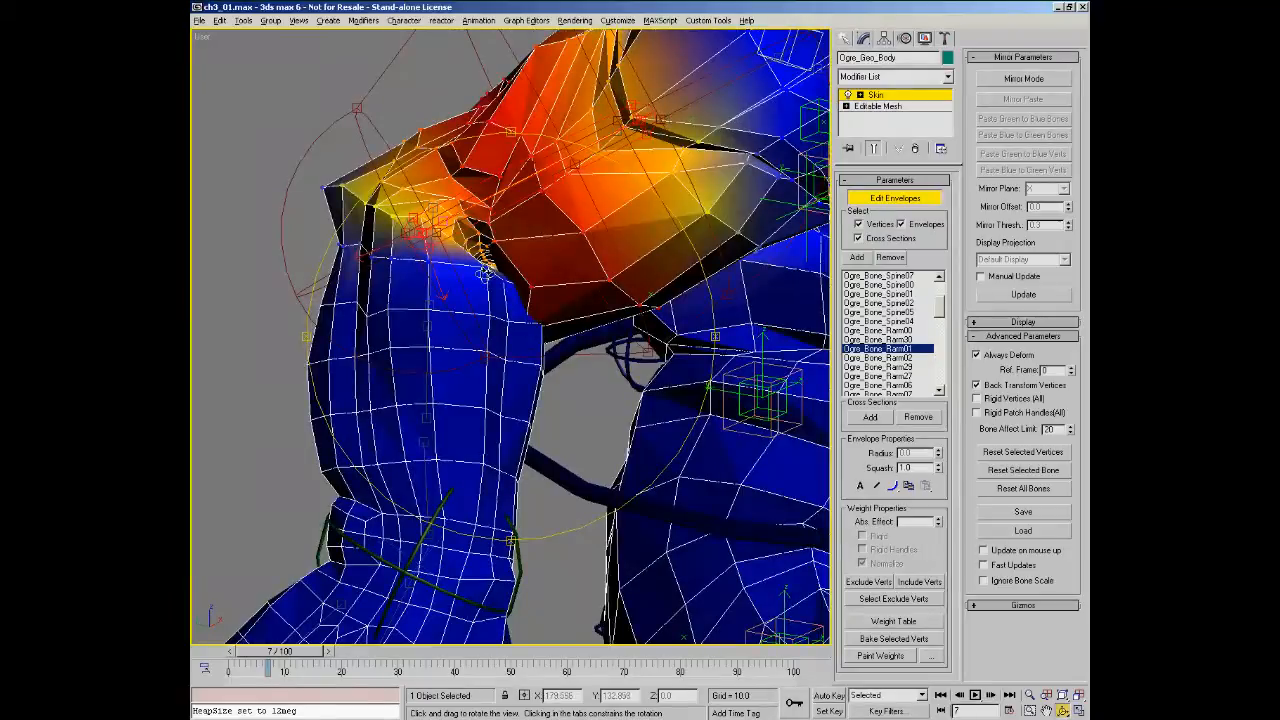
left_click_drag(485, 272, 510, 312)
left_click_drag(546, 371, 481, 234)
- Return to frame 0 and examine the upper arm bone's weights around the inner elbow
key("alt+z")
key("ctrl+r")
left_click_drag(573, 334, 446, 545)
left_click_drag(281, 657, 241, 659)
left_click_drag(477, 367, 619, 408)
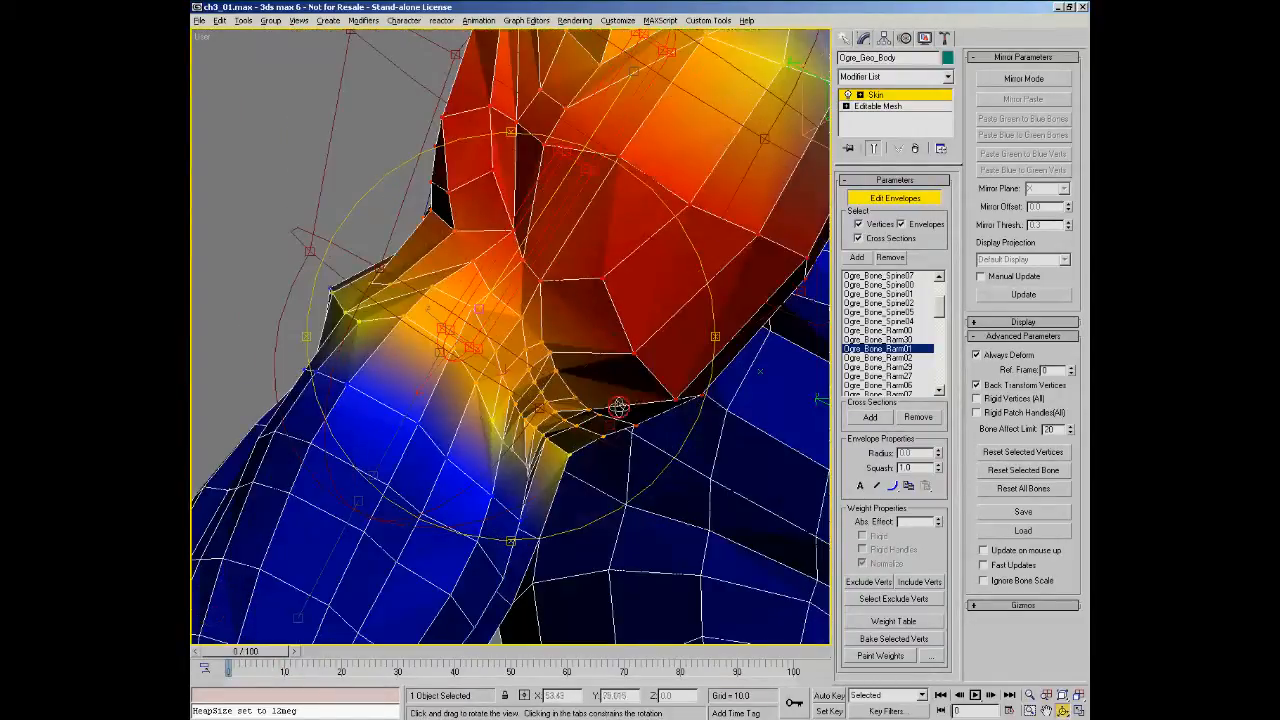
left_click_drag(511, 358, 592, 403)
right_click(592, 403)
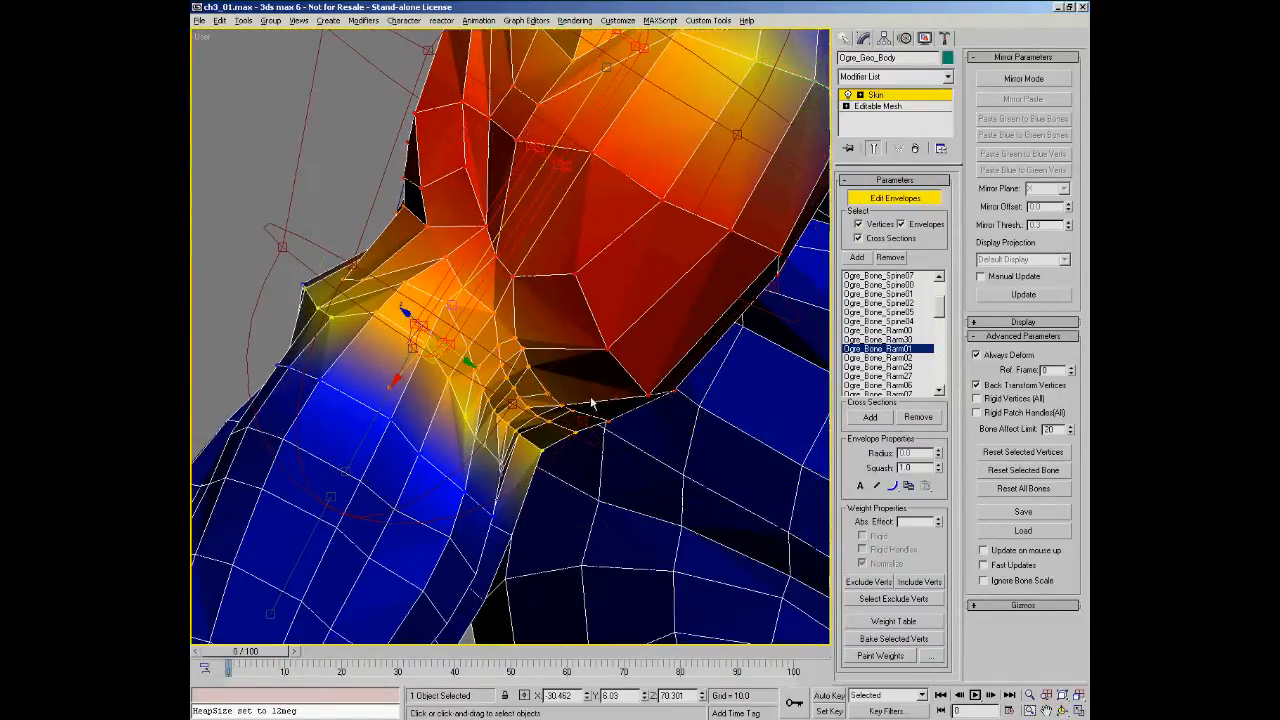
key("ctrl+r")
left_click_drag(525, 427, 396, 430)
right_click(396, 430)
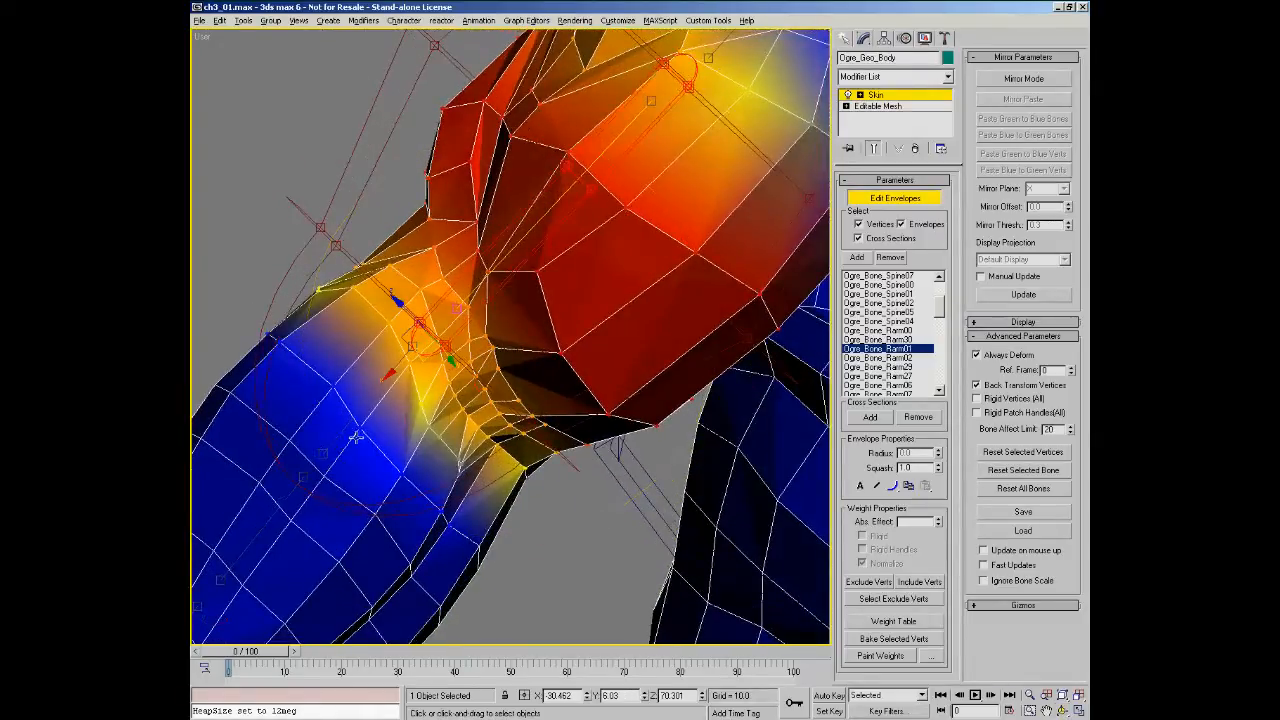
- Select the Ogre_Bone_Rarm02 envelope on the right forearm and inspect its influence across the elbow
left_click(323, 454)
key("ctrl+r")
left_click_drag(404, 440, 333, 572)
left_click_drag(556, 436, 487, 272)
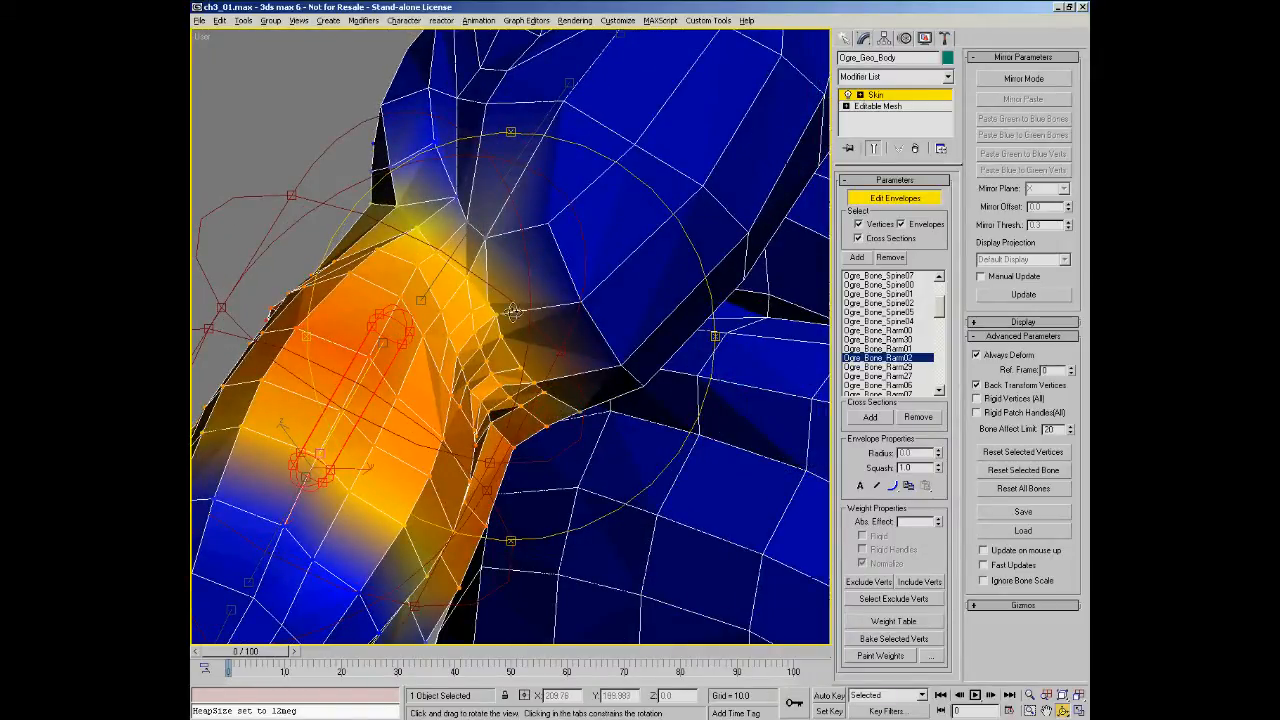
left_click_drag(438, 360, 435, 363)
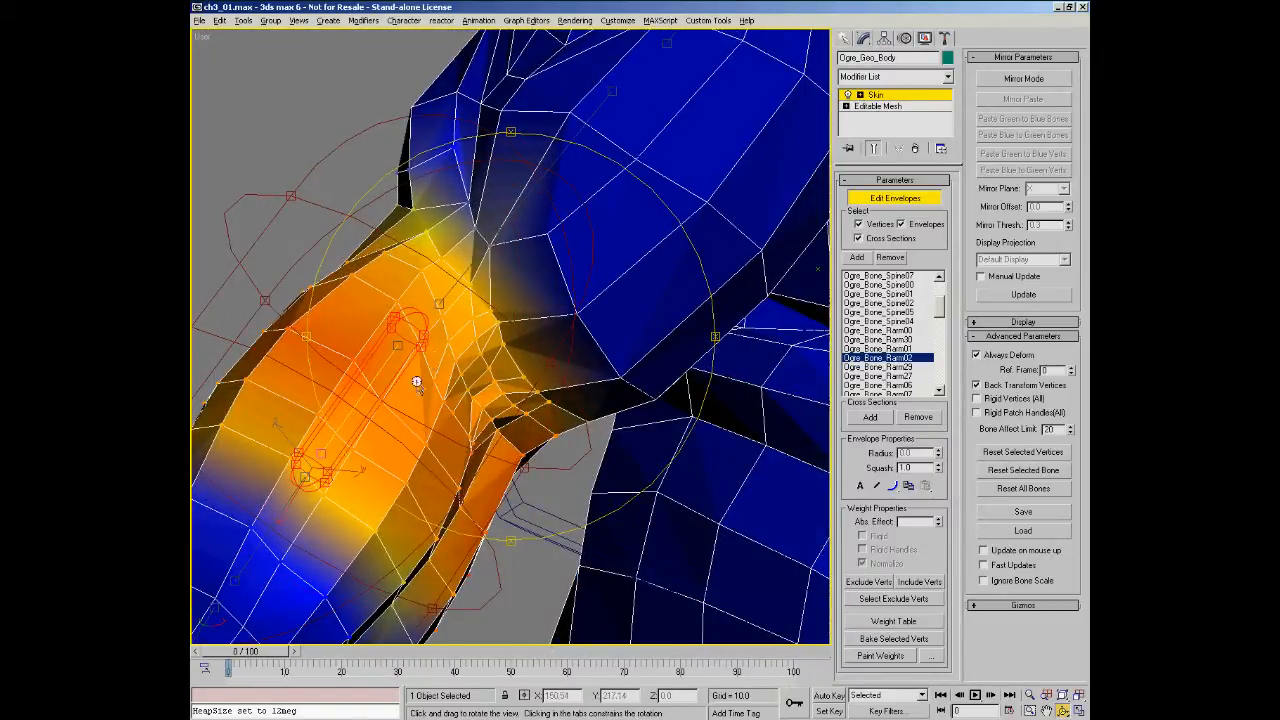
- Scrub to frame 4 and select a misplaced vertex in the crease of the inner right elbow
left_click_drag(247, 654, 269, 651)
key("ctrl+r")
left_click_drag(535, 423, 582, 360)
key("alt+z")
left_click(565, 380)
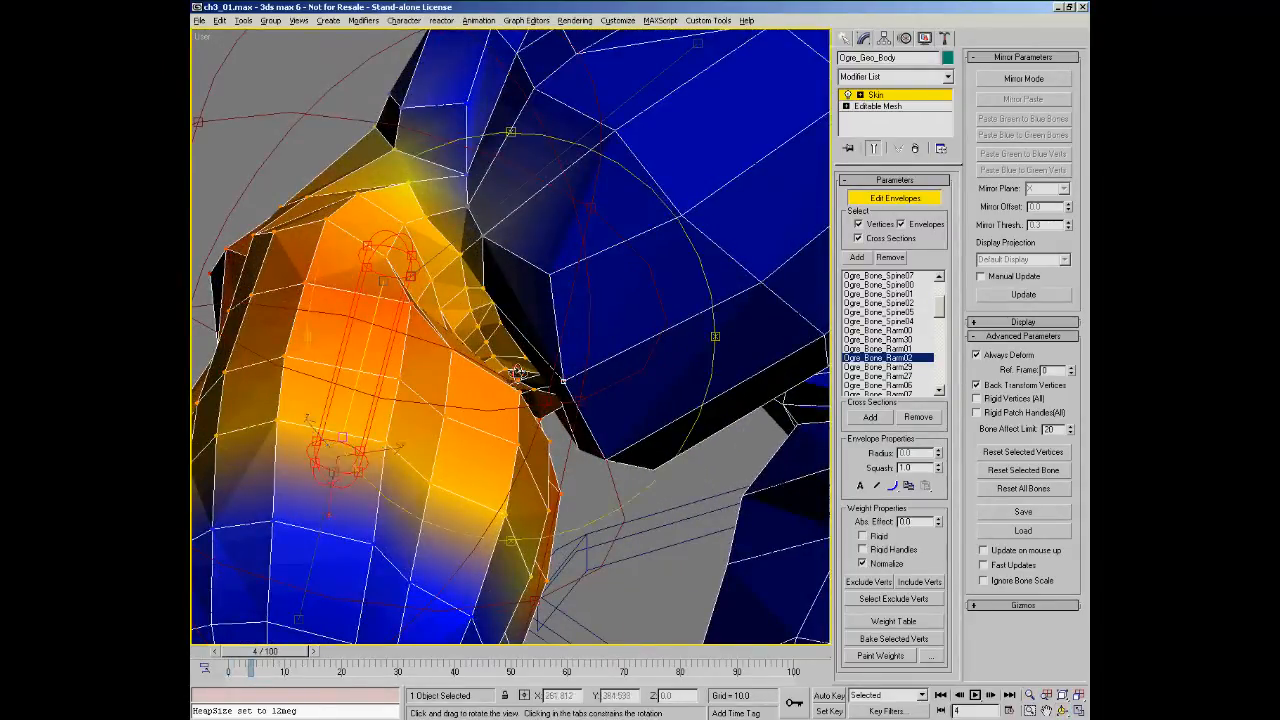